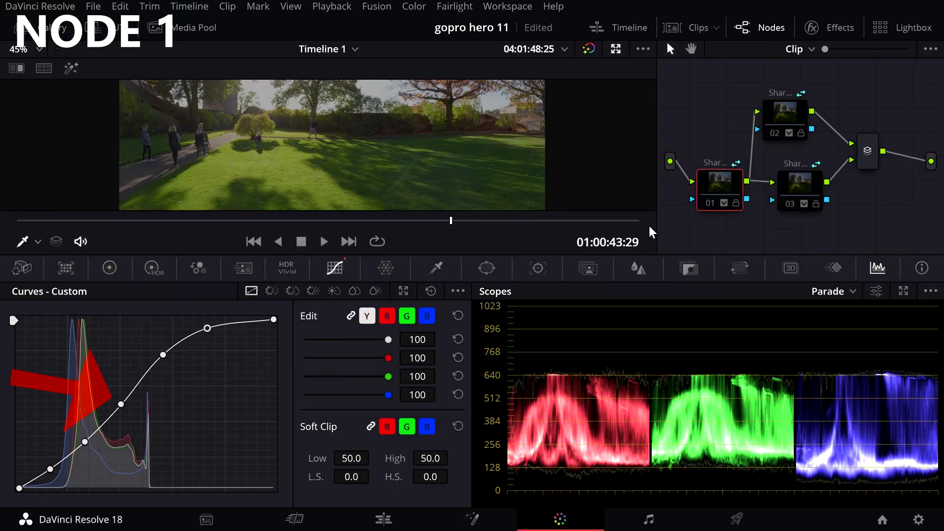
Re-enable the S-curve on node 01 and compare the park grade on and off, enlarged
key("ctrl+d")
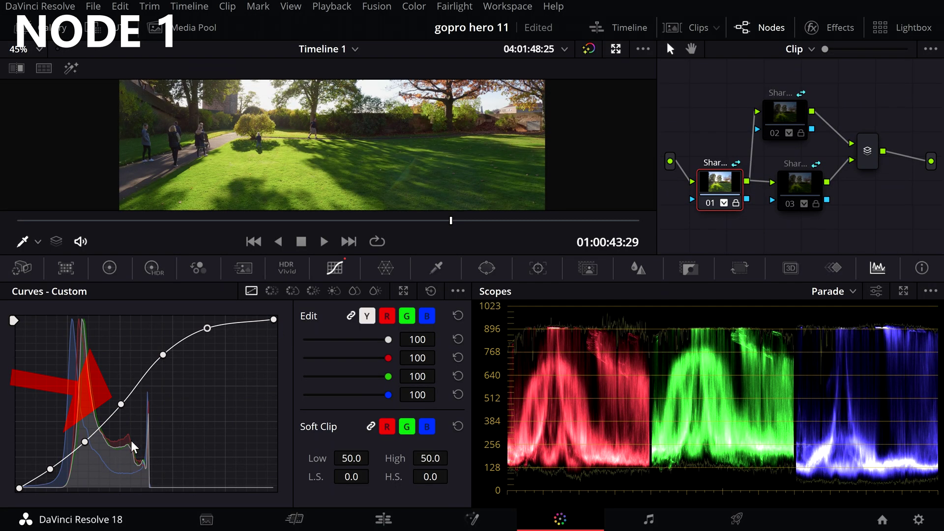
key("alt+f")
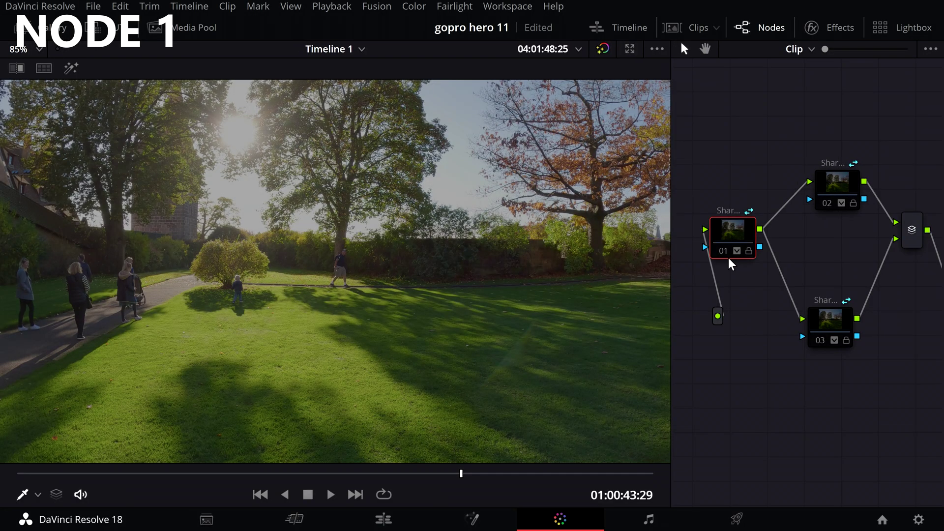
left_click(728, 253)
left_click(728, 253)
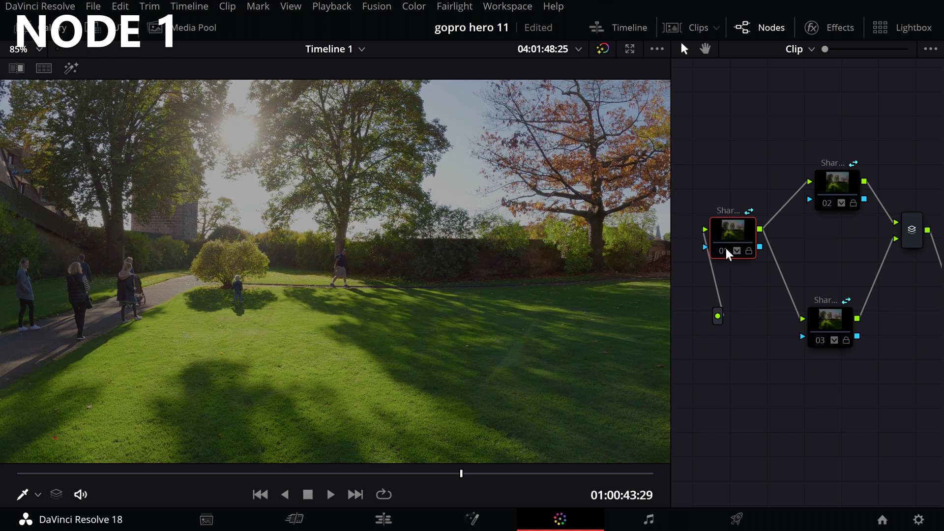
left_click(727, 253)
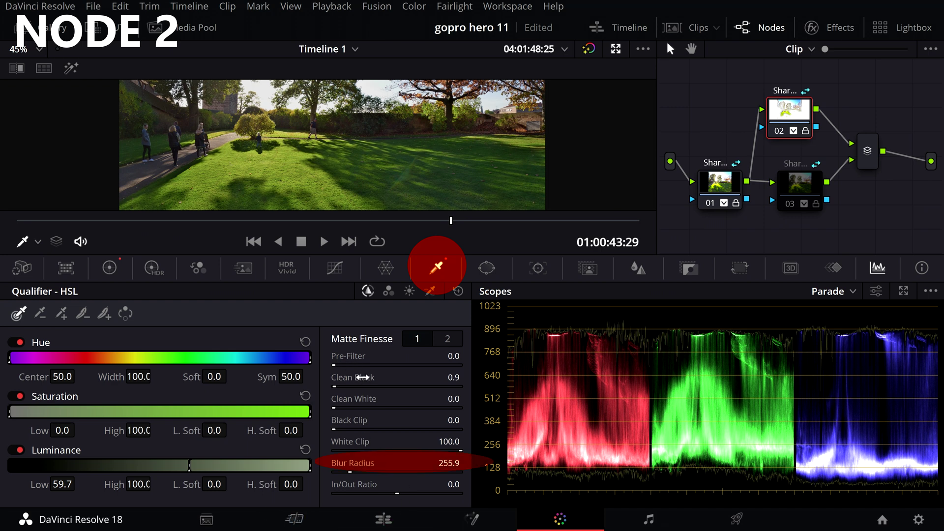
Compare node 02's sunlit-grass qualifier matte against the full image
left_click(71, 68)
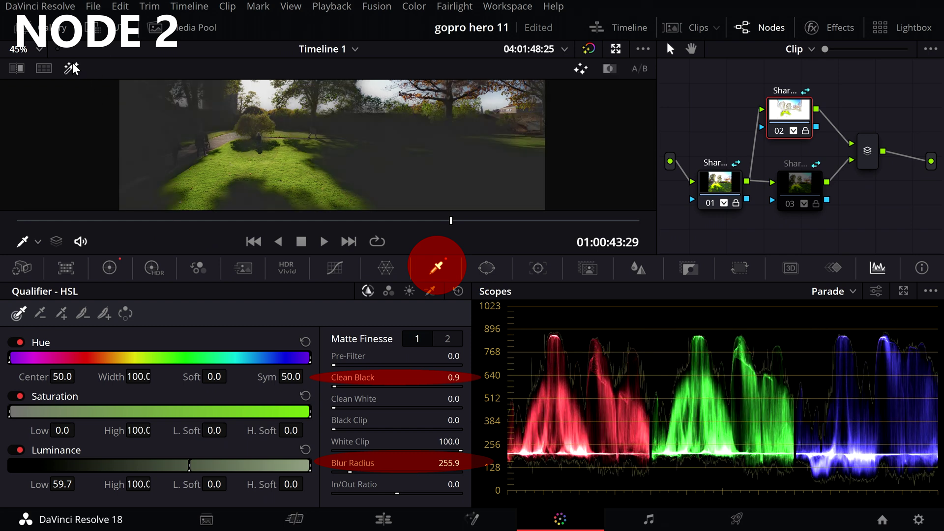
left_click(72, 68)
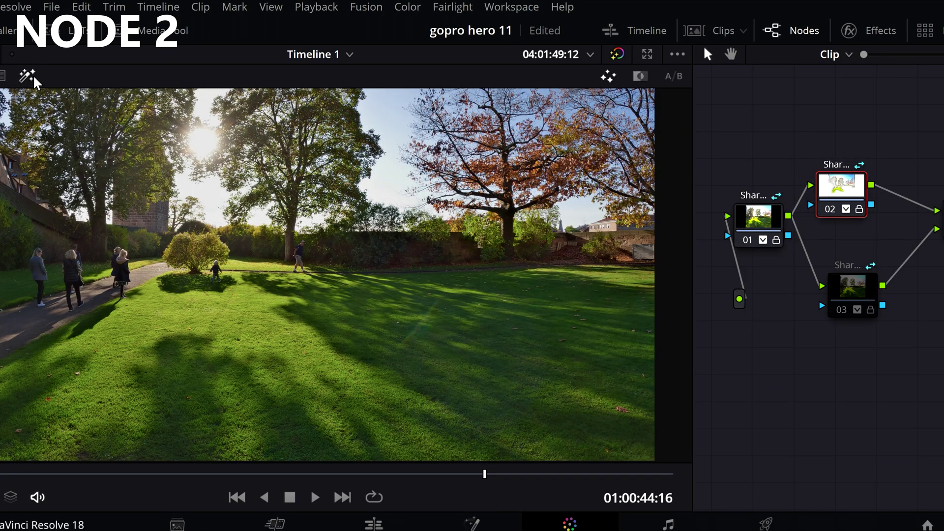
left_click(34, 78)
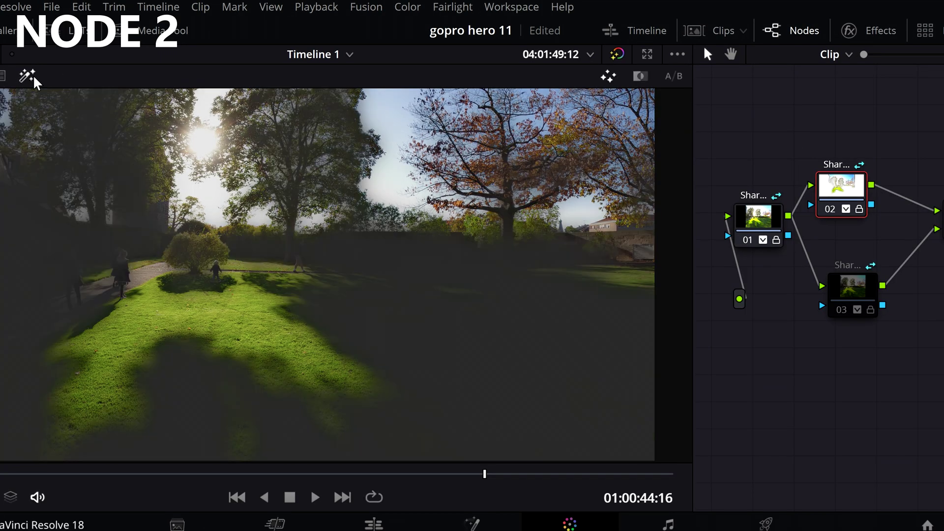
left_click(35, 78)
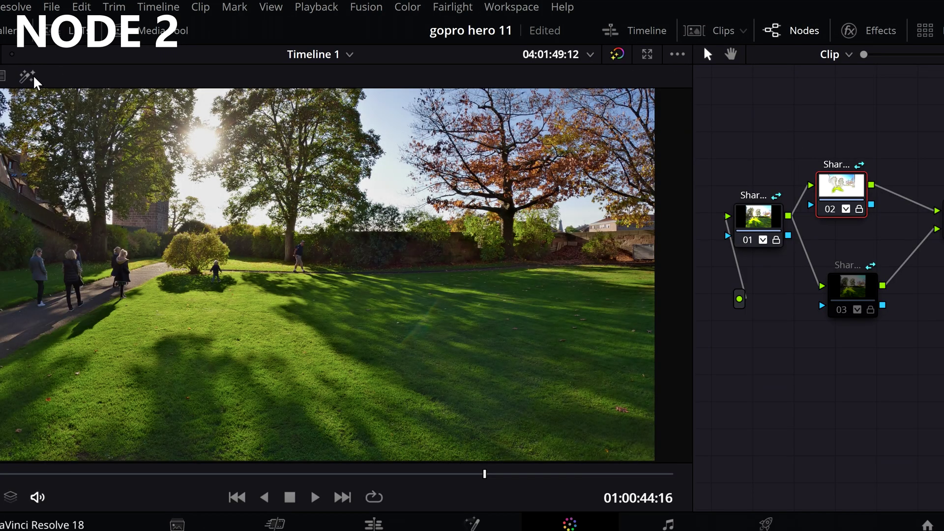
left_click(35, 78)
Give node 02 lift -0.10, gain 1.03 and saturation 40, then compare it on and off
left_click(110, 267)
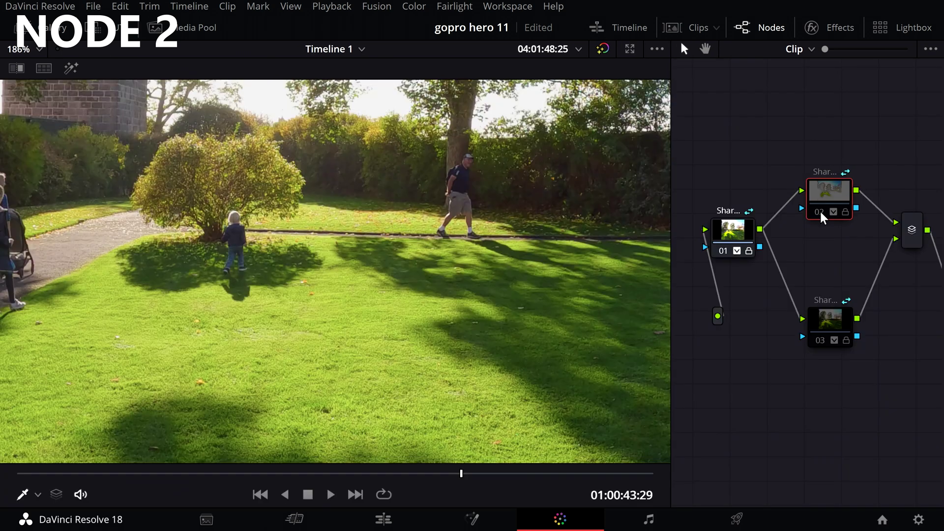
left_click(821, 213)
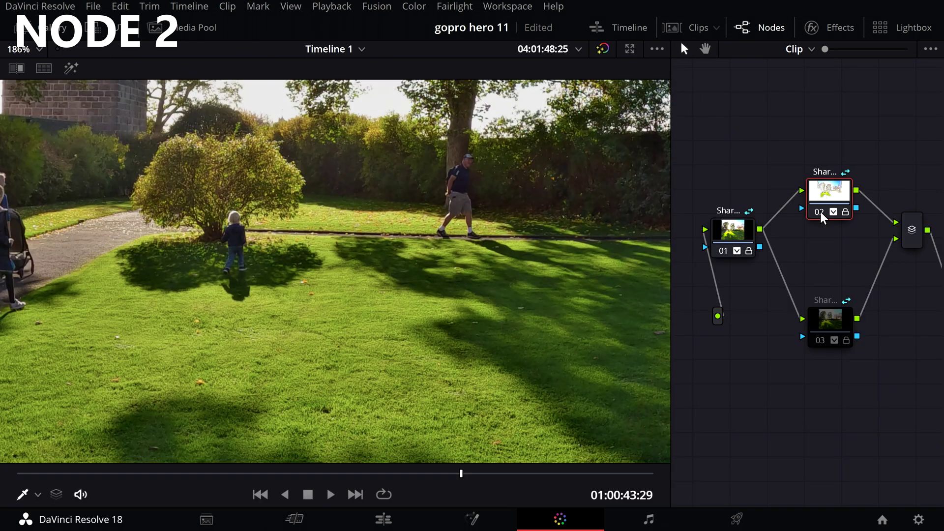
left_click(820, 213)
left_click(821, 213)
left_click(820, 213)
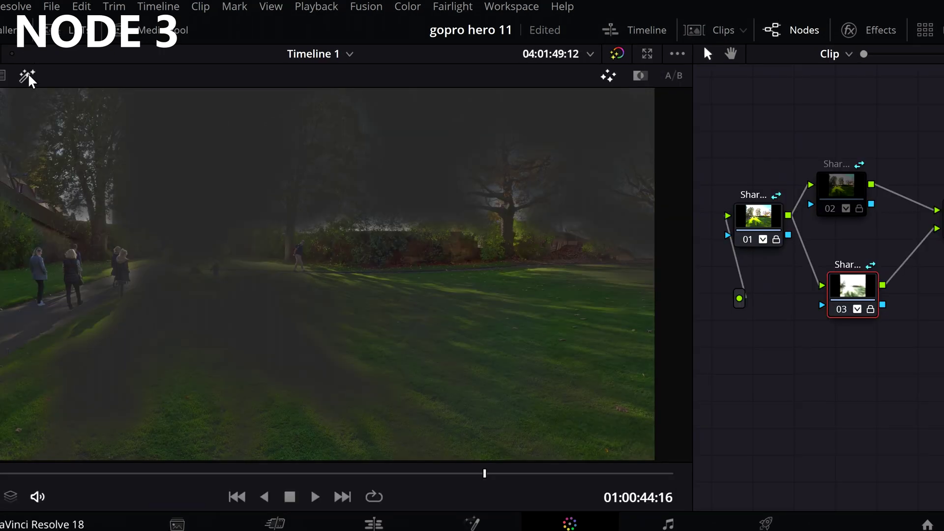
Check node 03's shadow matte, then grade it to lift -0.01, gamma 0.01, gain 1.08
left_click(27, 76)
left_click(27, 76)
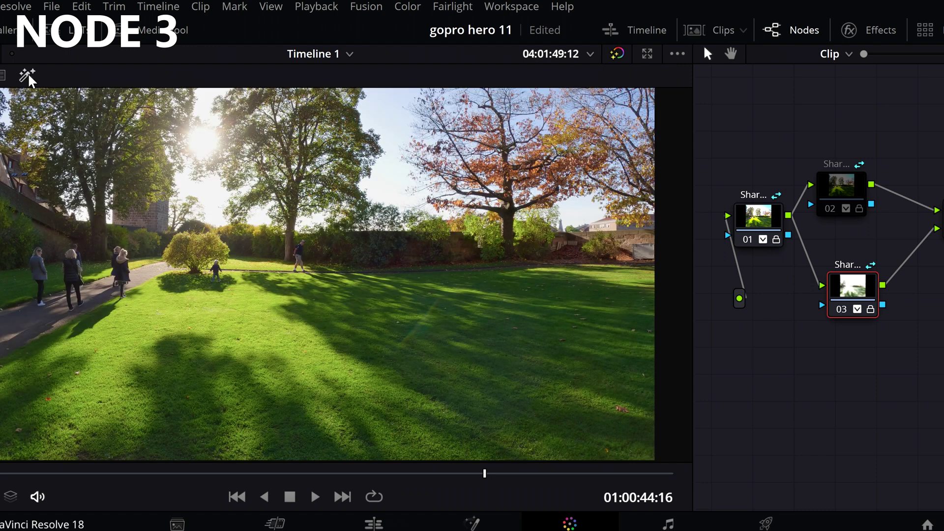
left_click(27, 76)
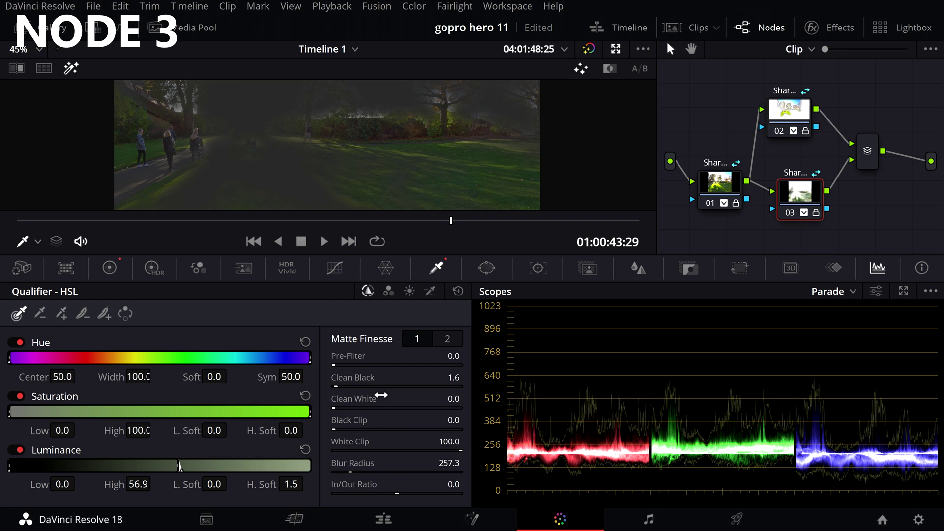
left_click(109, 268)
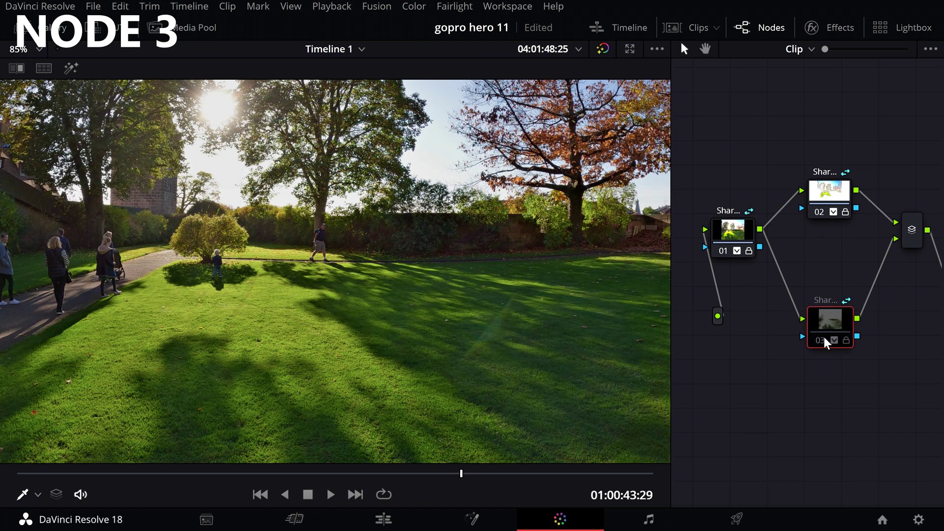
scroll(490, 310, "down", 3)
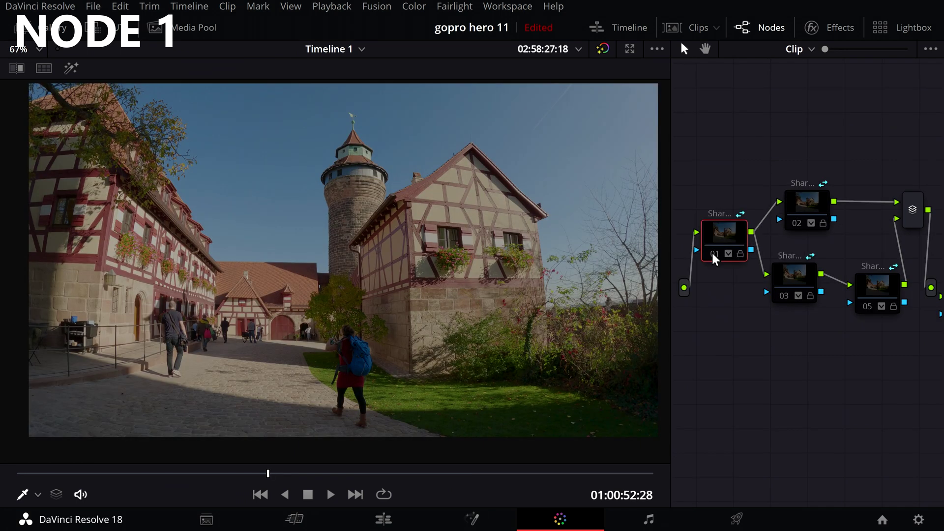
On the castle clip, enable node 01, turn off highlight, and set node 02's lift to -0.04
left_click(713, 254)
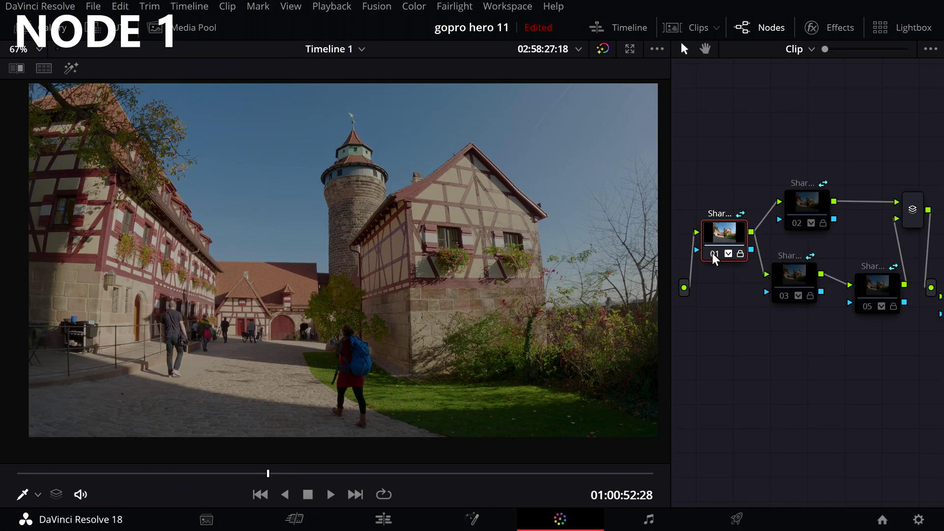
key("alt+f")
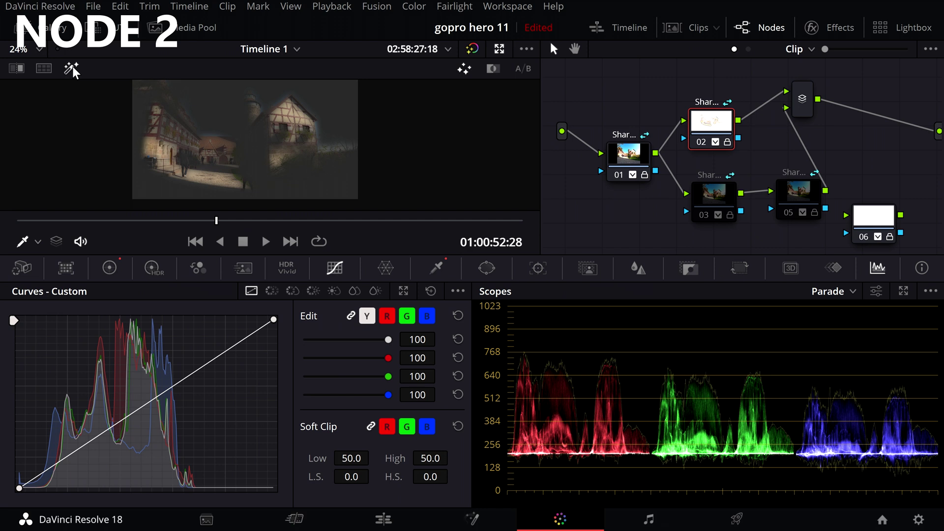
key("alt+f")
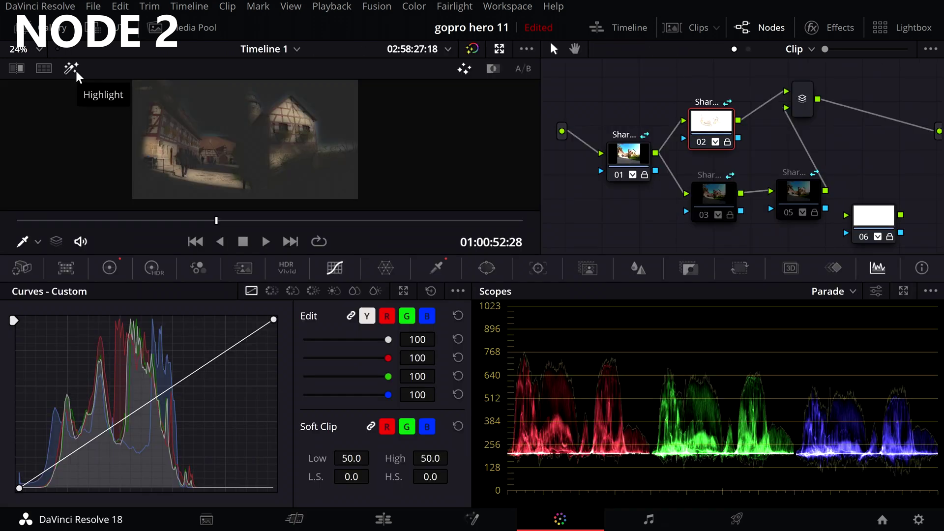
left_click(73, 70)
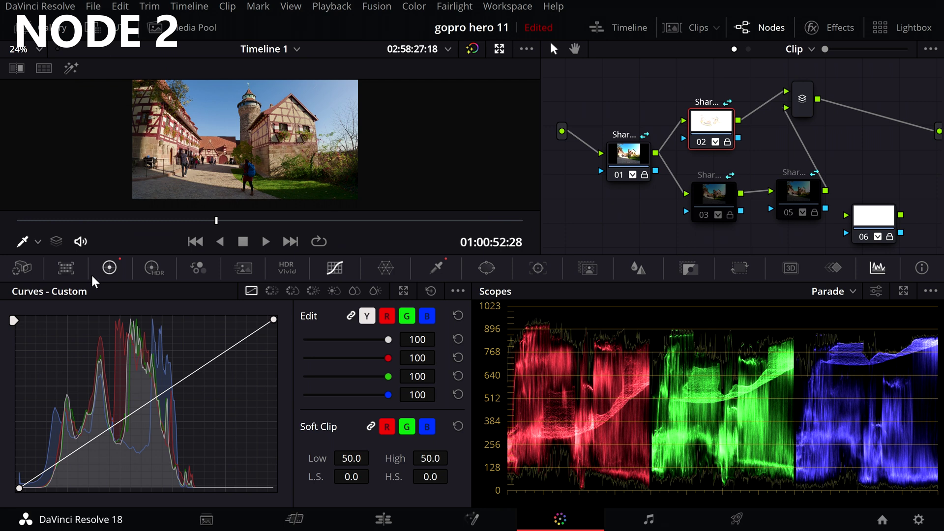
left_click(108, 269)
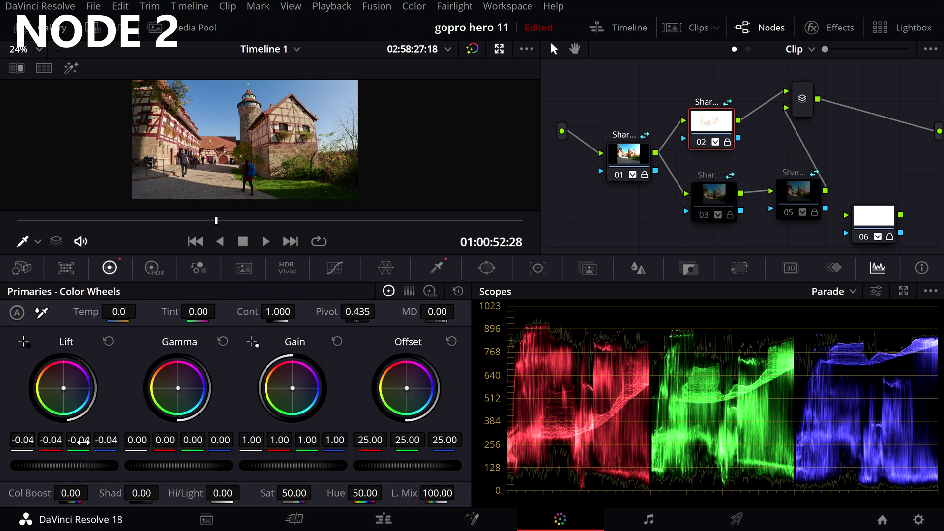
Select node 03 and preview its sky matte against grey
left_click_drag(701, 211, 697, 229)
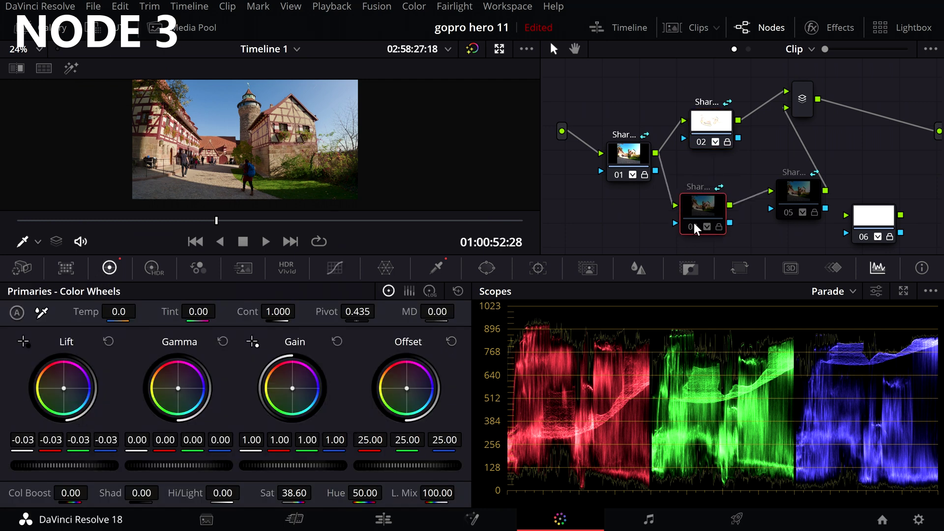
left_click(71, 68)
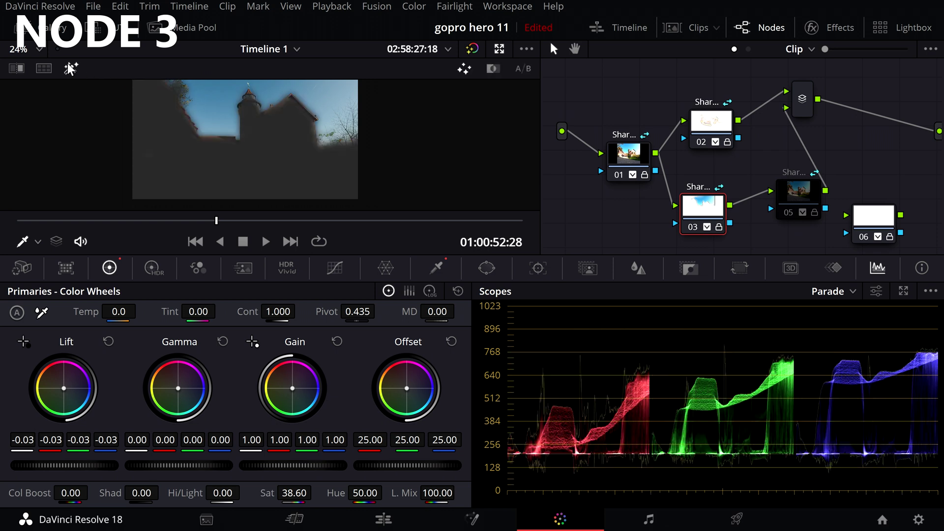
left_click(72, 68)
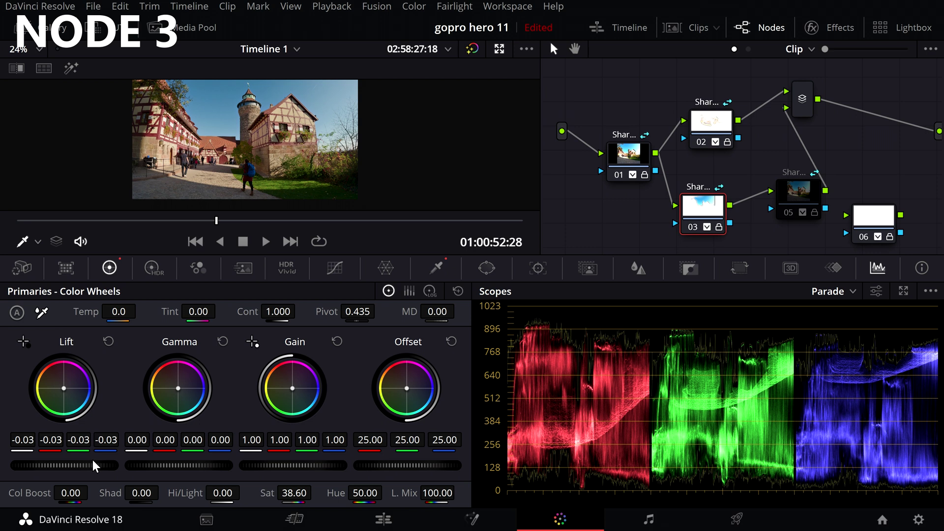
Compare node 03's grade (lift -0.03, saturation 38.6) on and off, enlarged, leaving it enabled
key("alt+f")
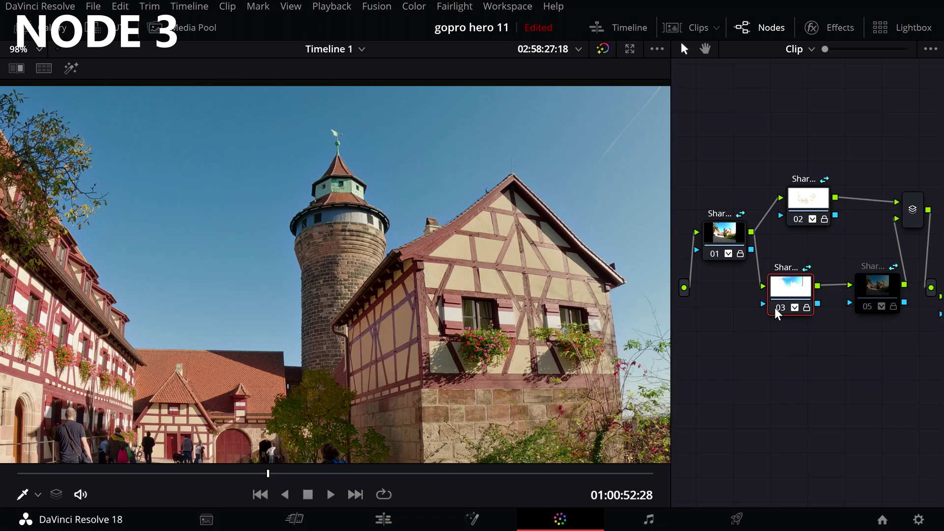
key("ctrl+d")
key("ctrl+d")
key("ctrl+d")
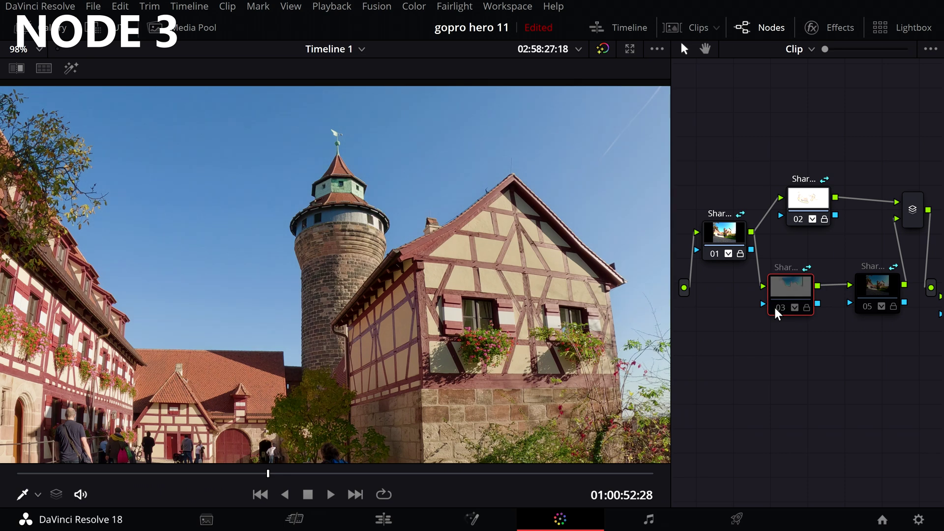
key("ctrl+d")
scroll(465, 326, "down", 1)
scroll(465, 326, "down", 1)
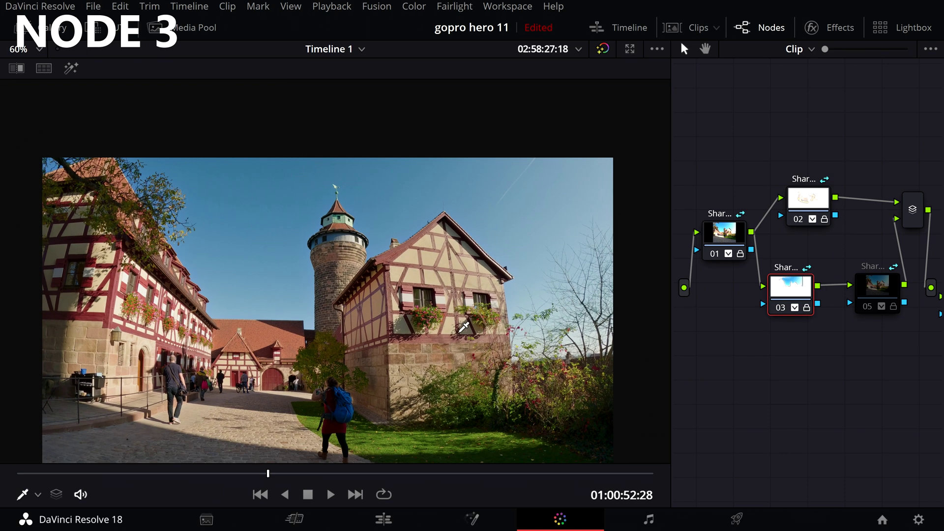
scroll(465, 326, "up", 1)
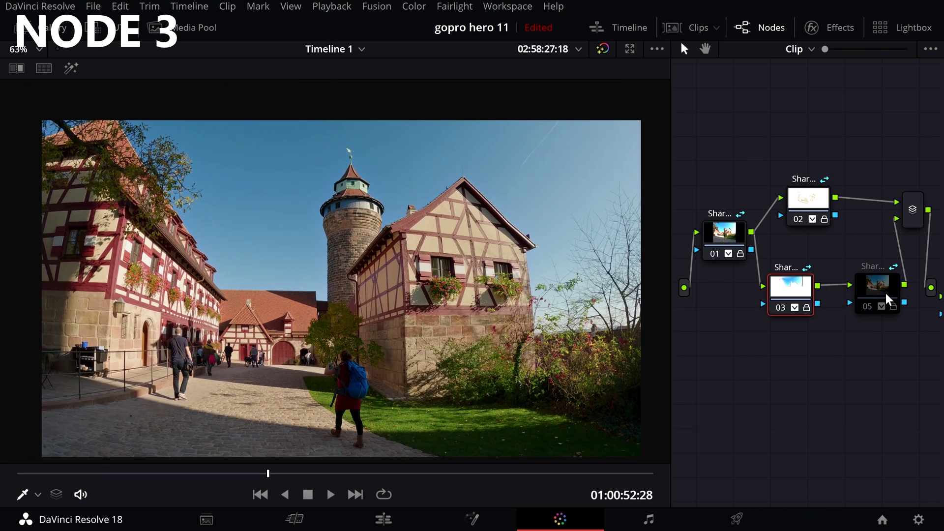
key("alt+f")
left_click(779, 209)
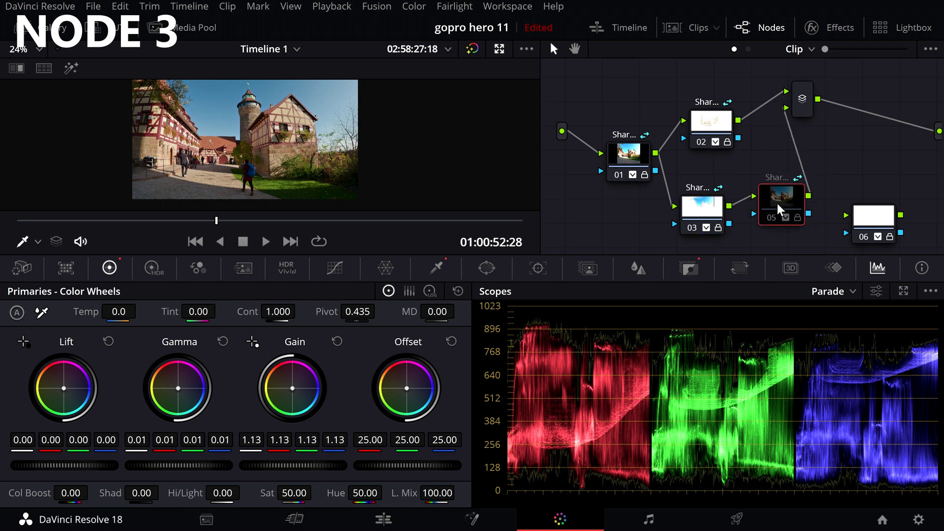
Preview node 05's matte, then compare its gain 1.13 grade on and off, leaving it enabled
left_click(68, 71)
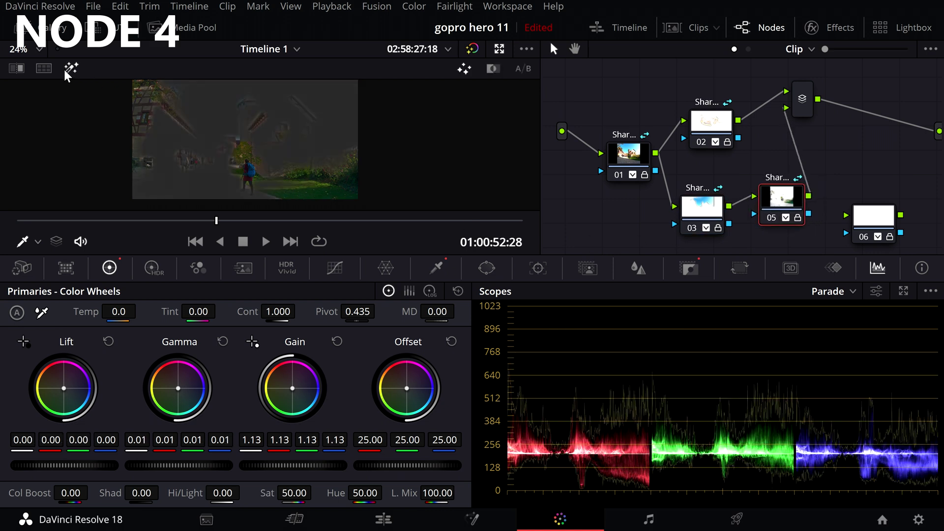
left_click(70, 69)
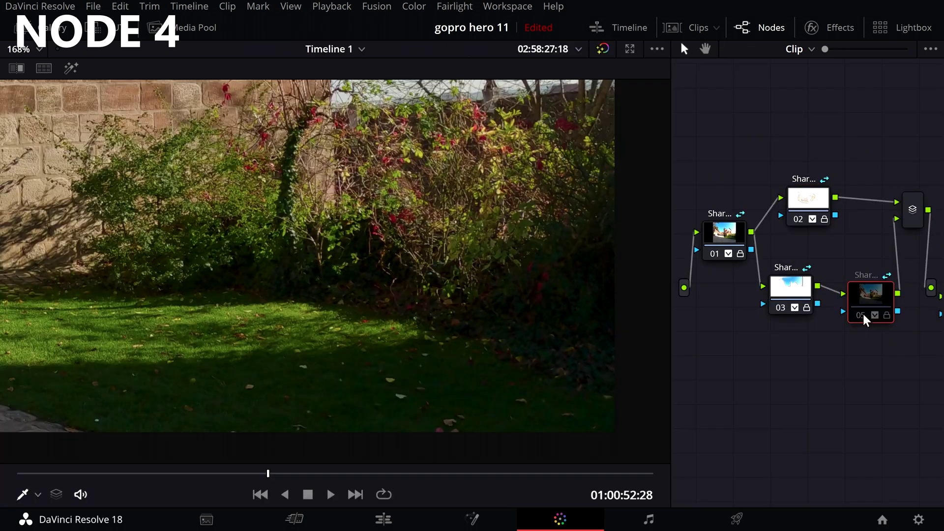
left_click(865, 319)
left_click(865, 319)
left_click(865, 318)
left_click(865, 319)
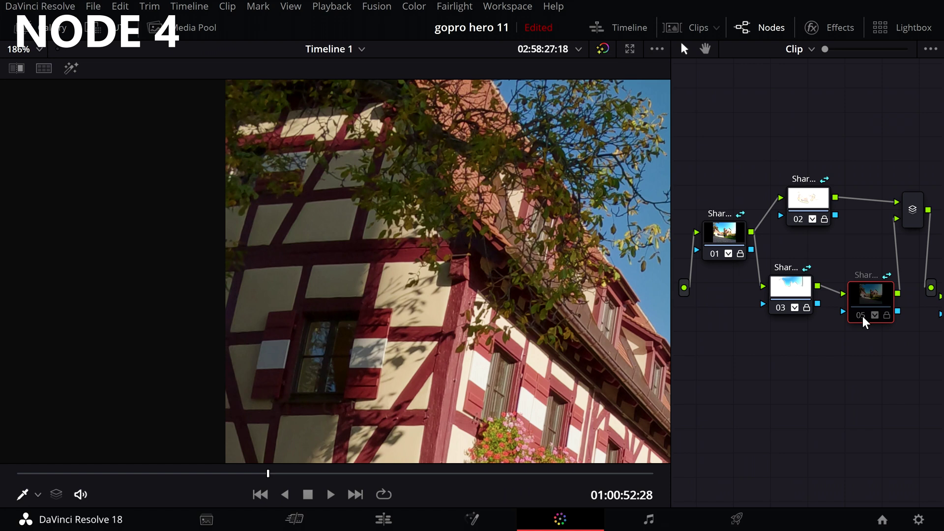
left_click(866, 319)
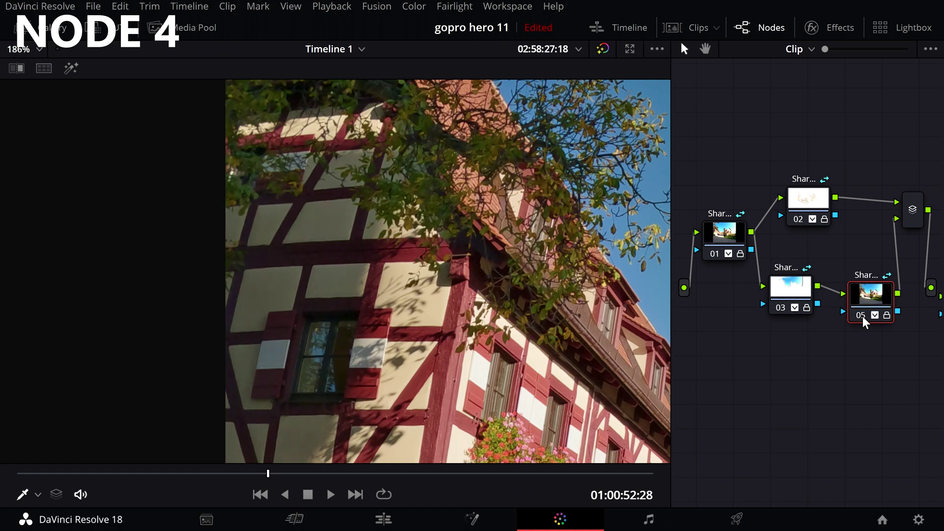
scroll(439, 182, "down", 5)
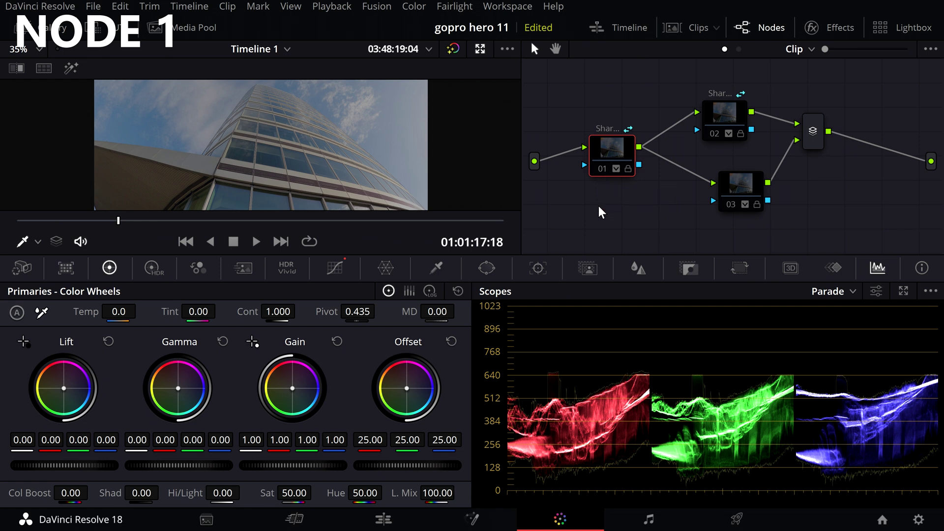
Enable the tower clip's node 01 curve grade and review it in an enlarged viewer
left_click(603, 170)
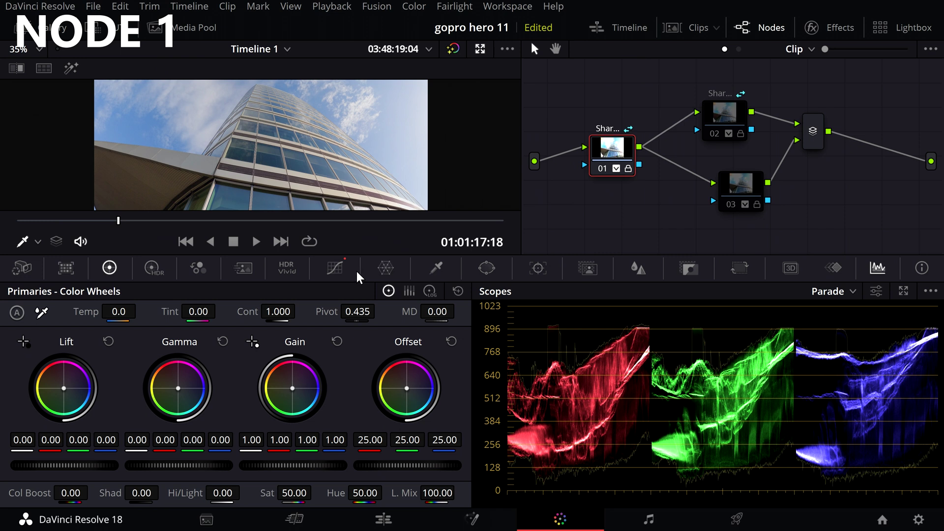
left_click(340, 270)
key("alt+f")
Check node 02's matte and on/off toggle, then grade it to lift -0.18, gain 1.16, saturation 29.8
left_click(847, 184)
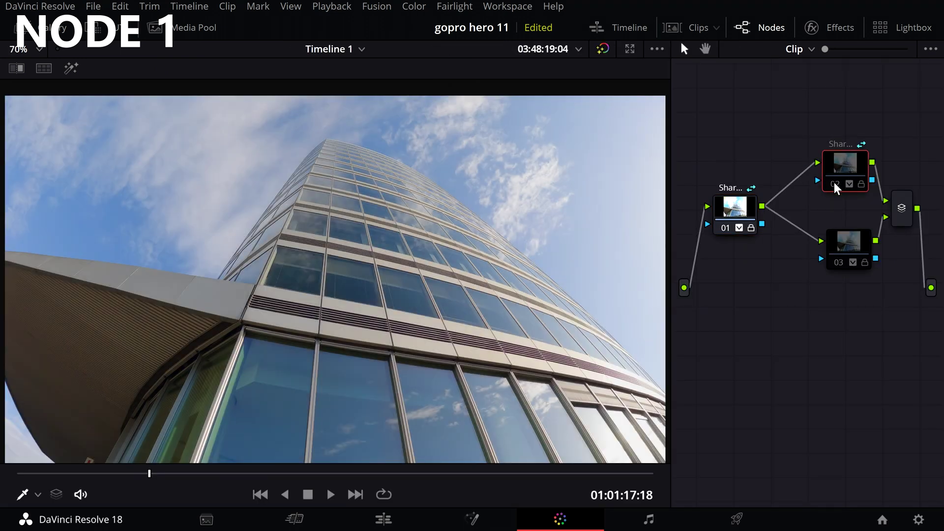
left_click(836, 187)
left_click(835, 188)
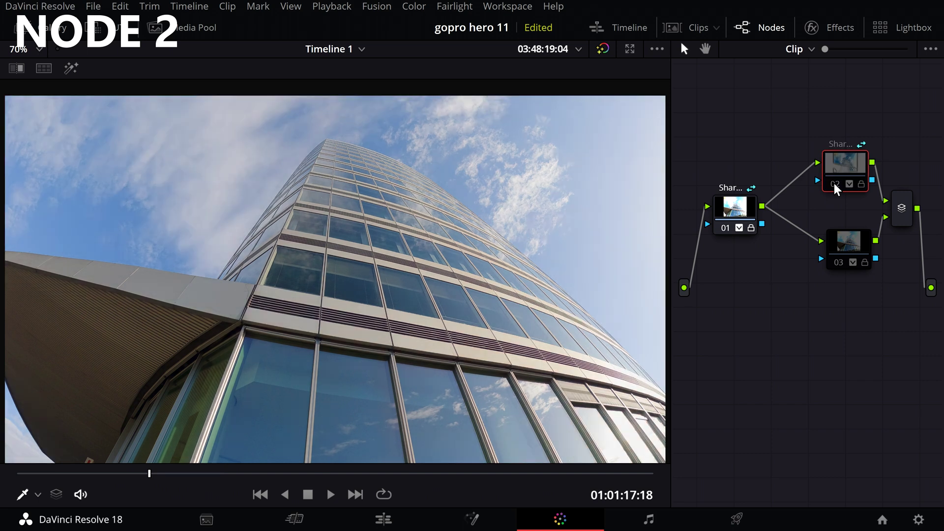
left_click(835, 188)
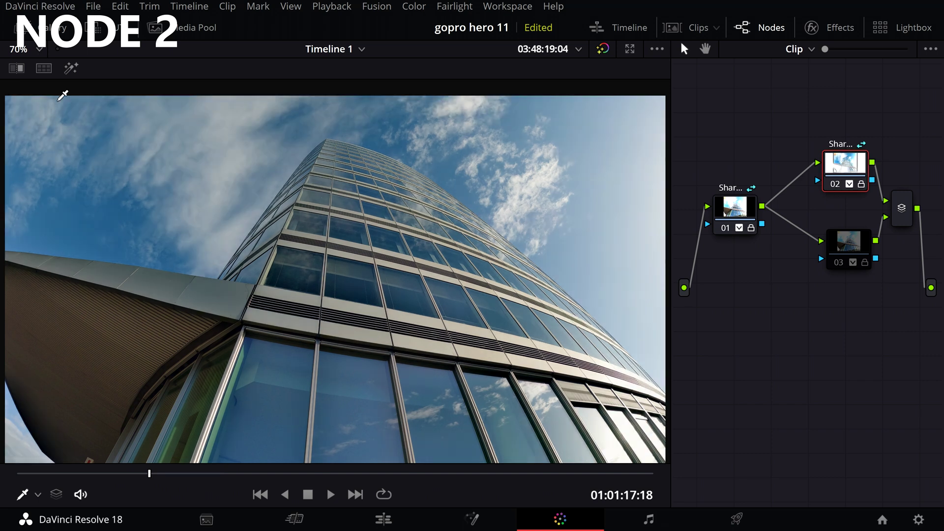
left_click(71, 69)
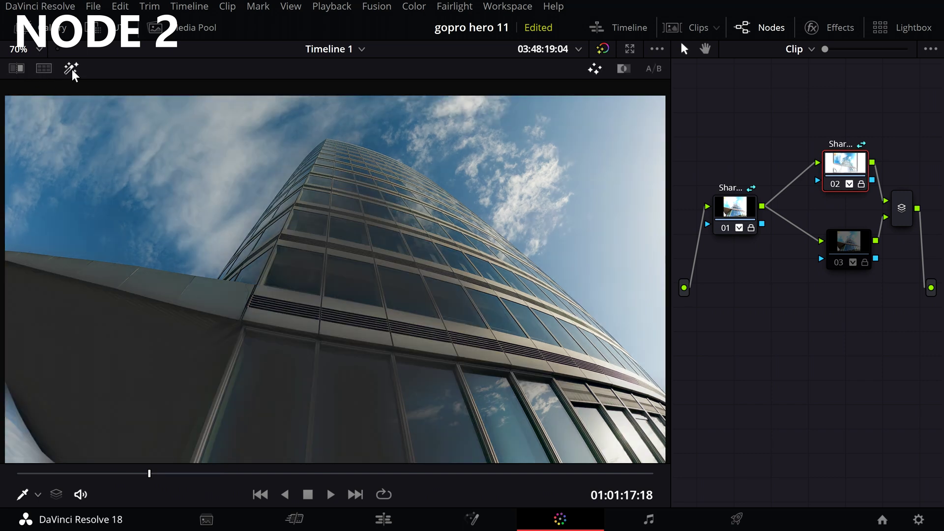
key("alt+f")
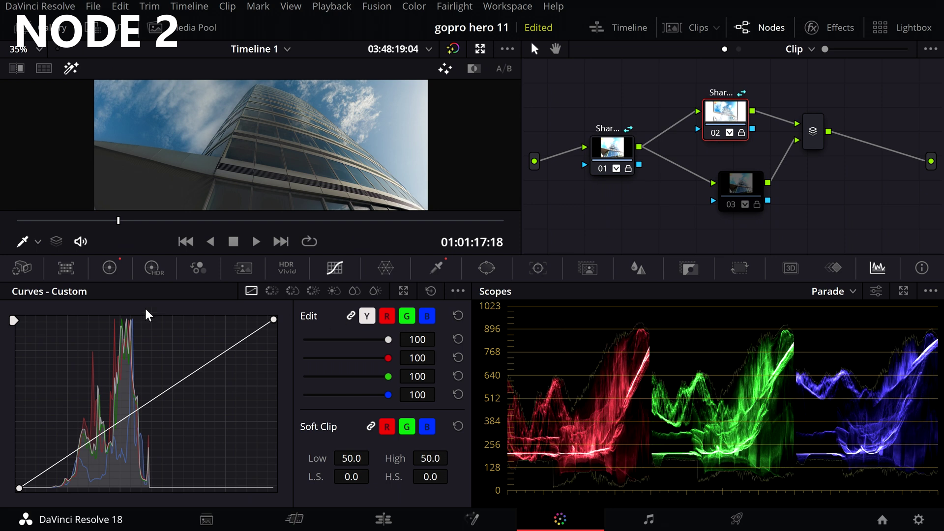
left_click(109, 268)
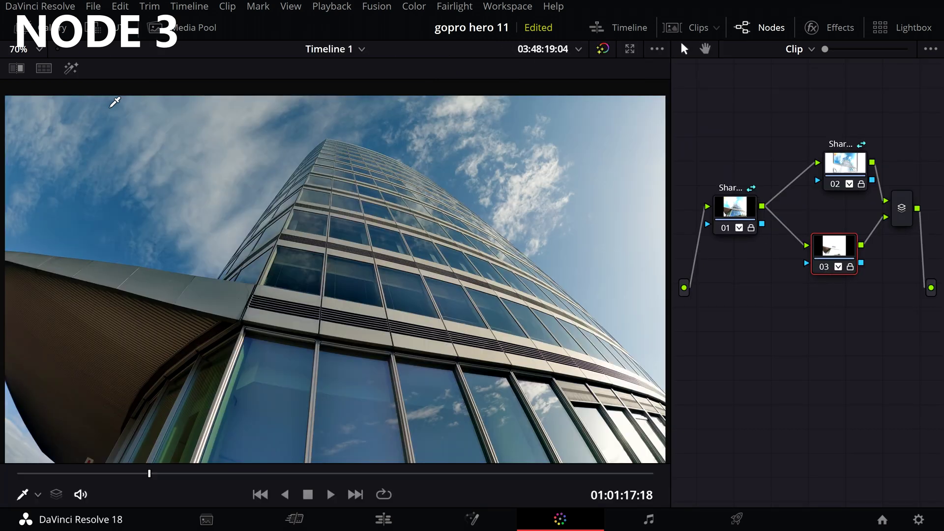
Preview node 03's isolated region on the tower clip, then restore the full-colour image
left_click(70, 70)
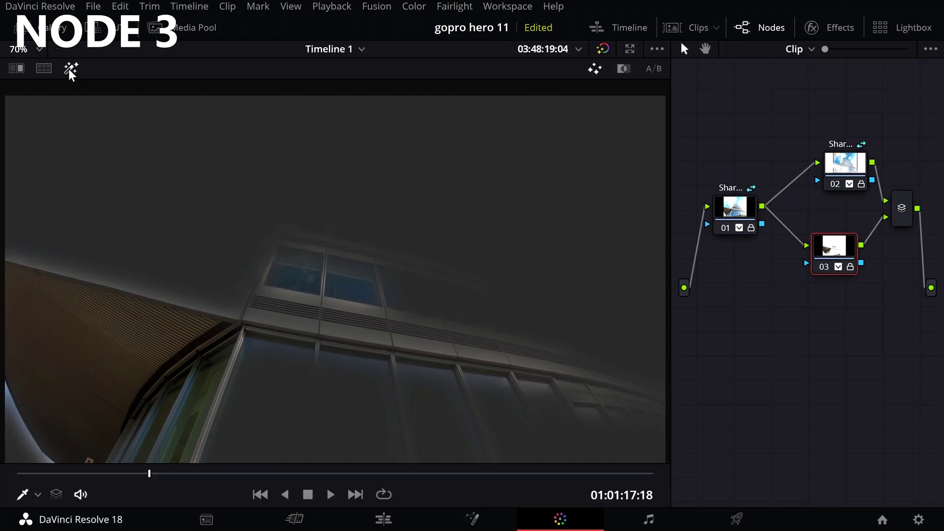
left_click(71, 70)
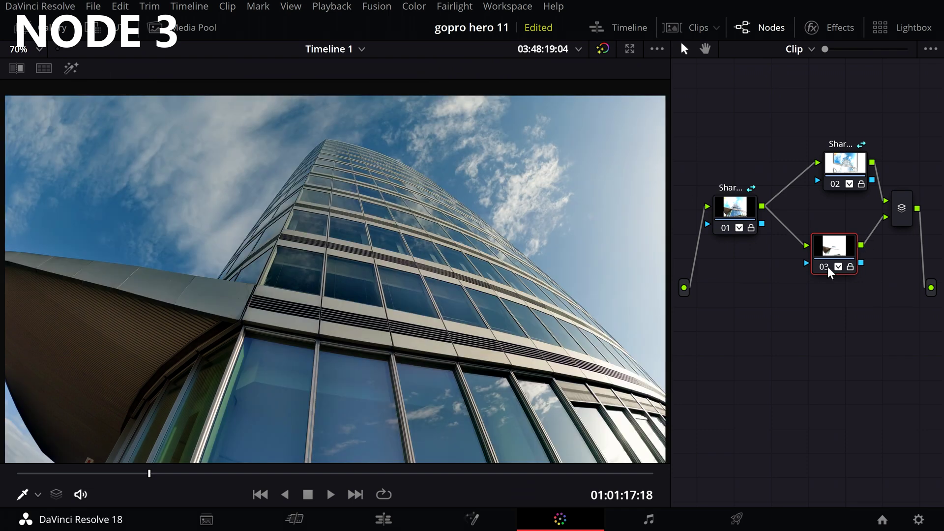